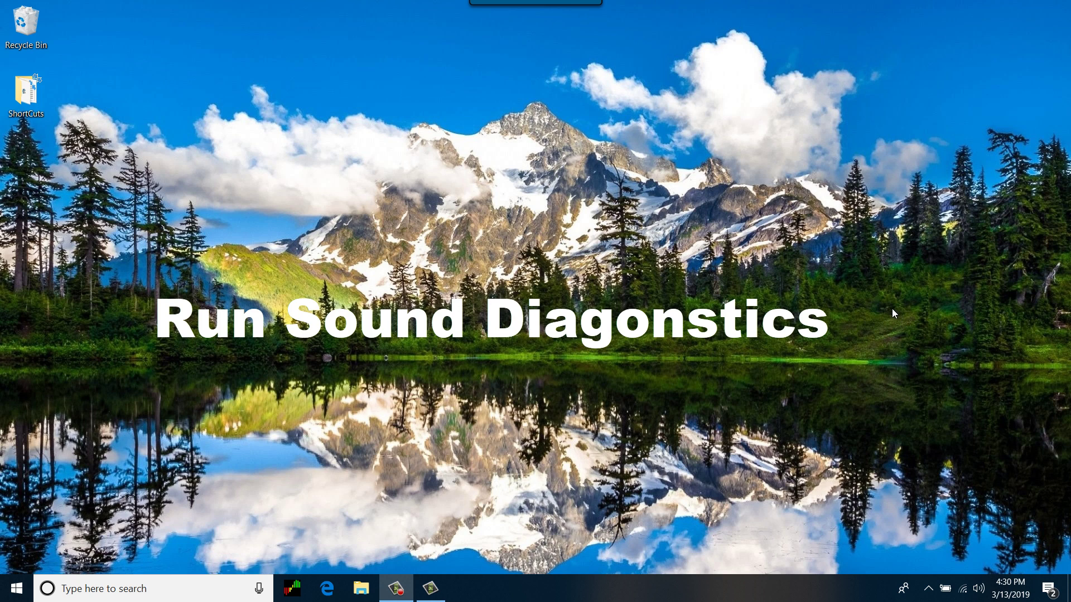
Launch the Playing Audio troubleshooter from the speaker tray icon and target the default Realtek Speakers/Headphones
right_click(980, 593)
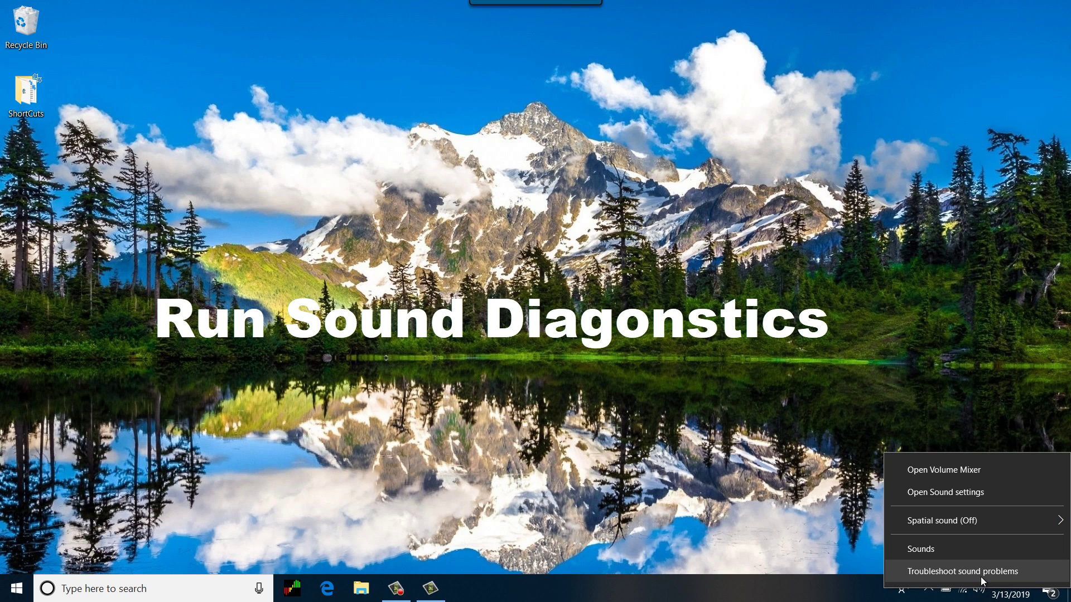
left_click(962, 572)
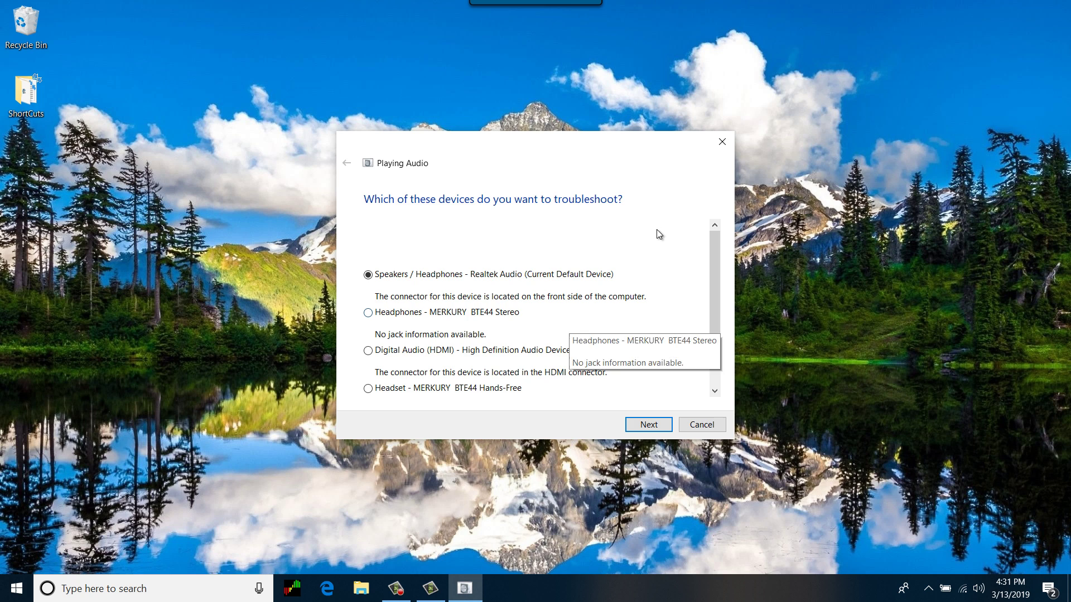
scroll(714, 248, "down", 2)
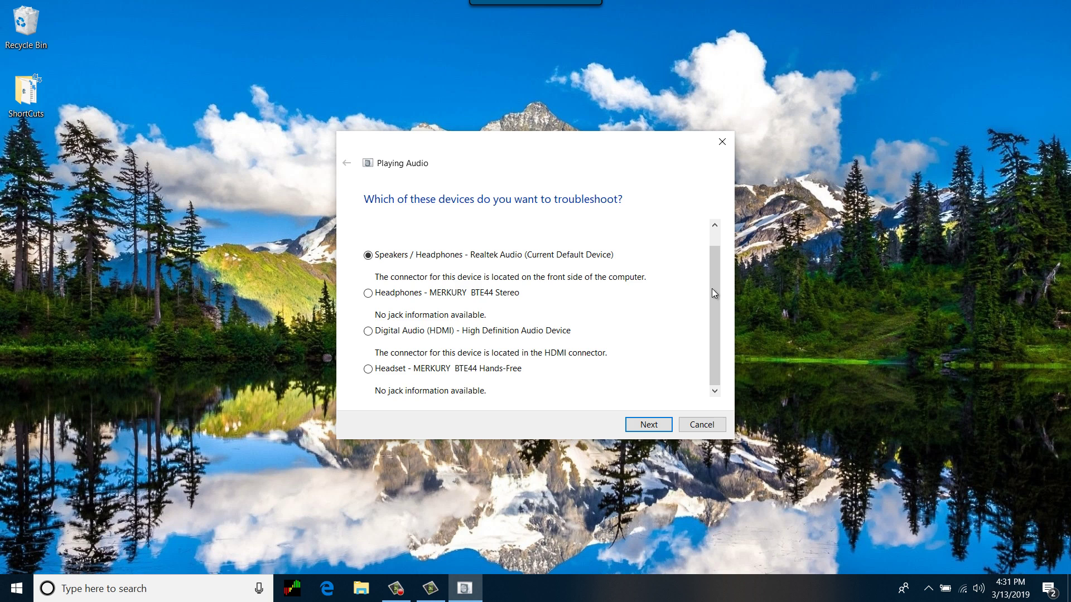
left_click_drag(714, 295, 717, 253)
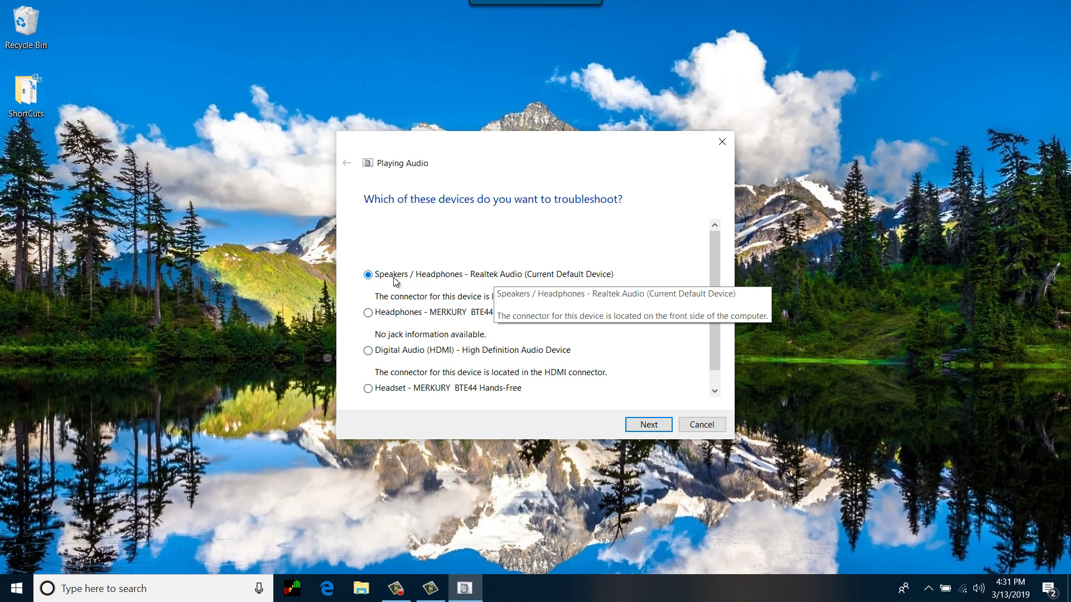
left_click(649, 427)
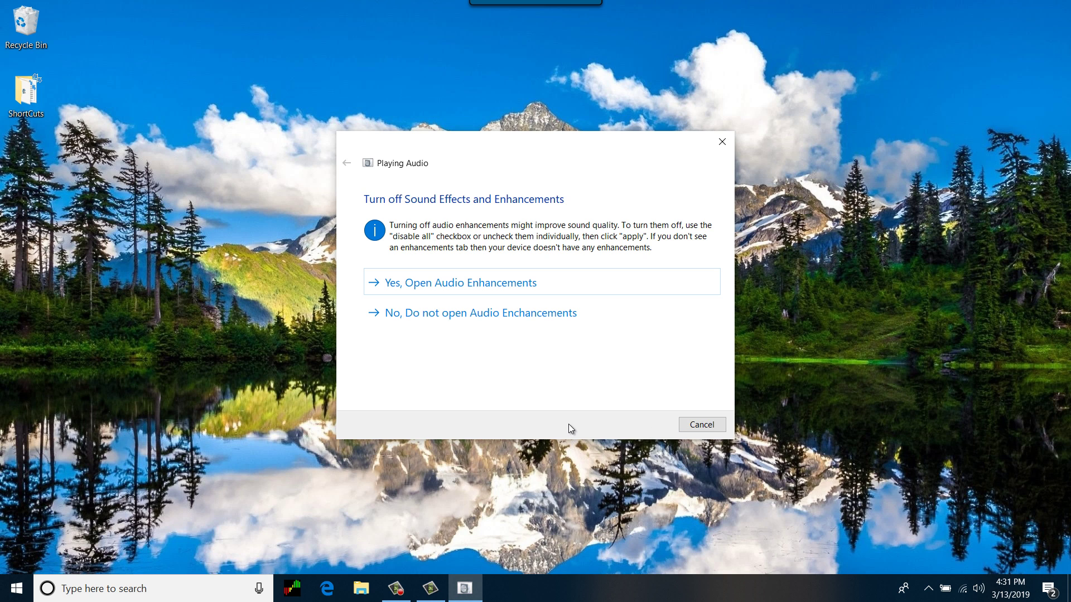
Decline audio enhancements, play the test sounds, report them as Good and close the troubleshooter
left_click(422, 322)
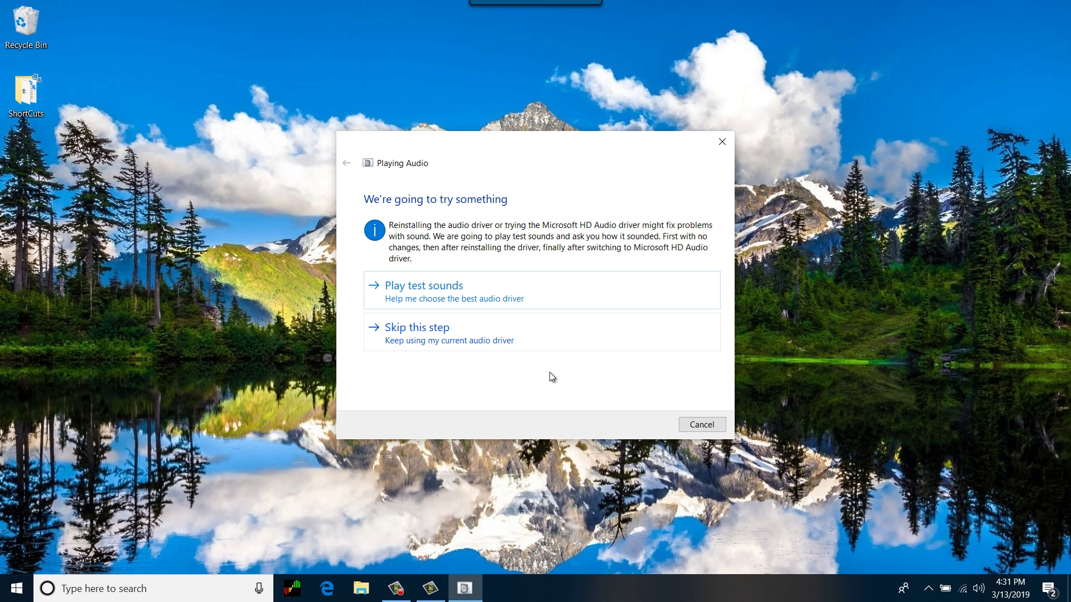
left_click(391, 294)
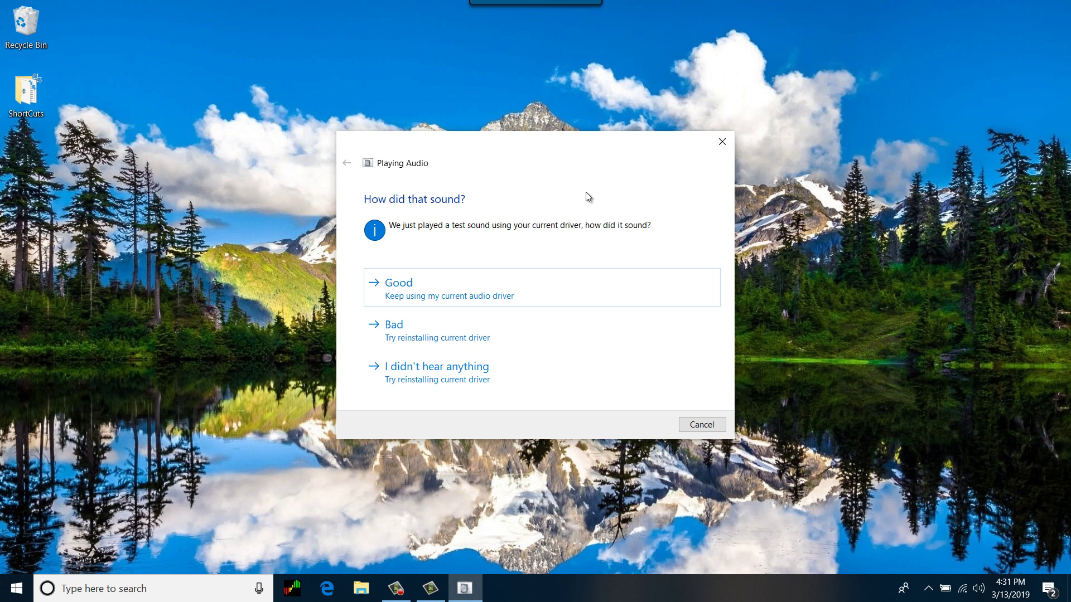
left_click(407, 286)
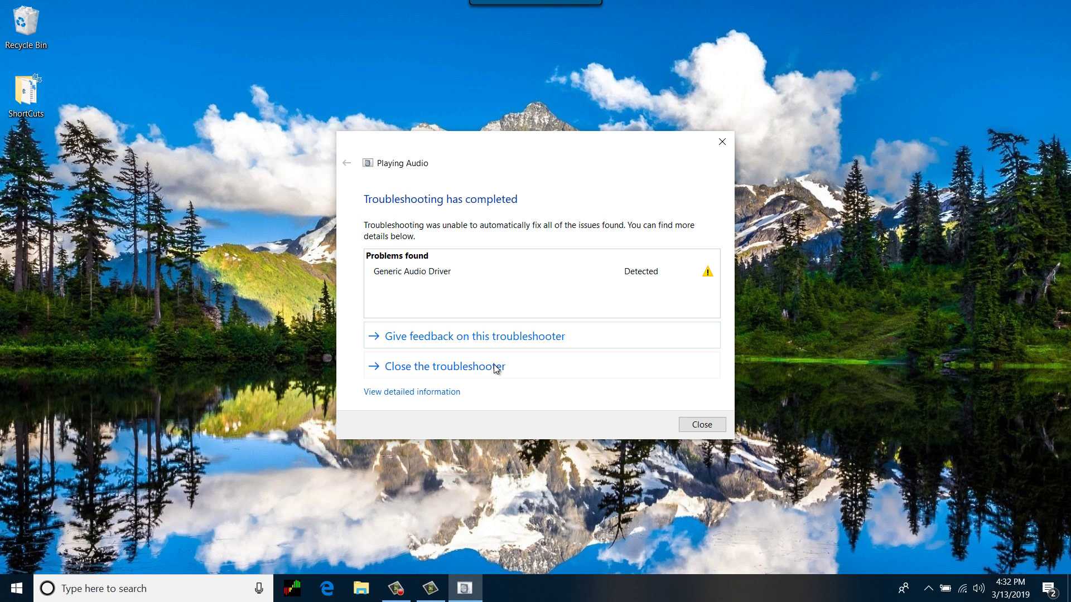
left_click(494, 368)
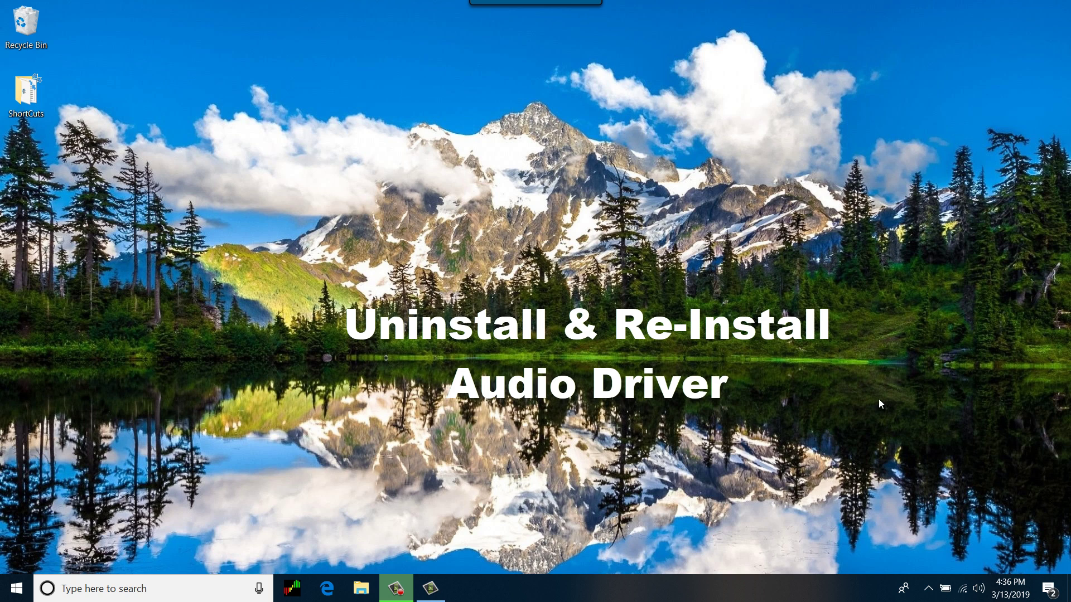
Rerun the Playing Audio troubleshooter from the tray icon on the default Realtek speakers
right_click(981, 594)
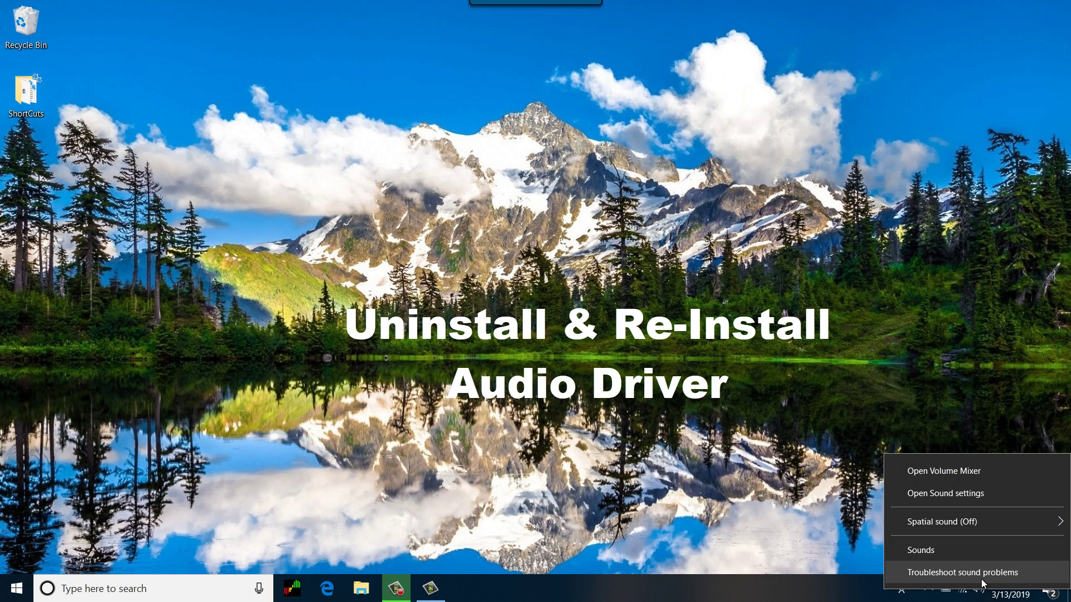
left_click(984, 576)
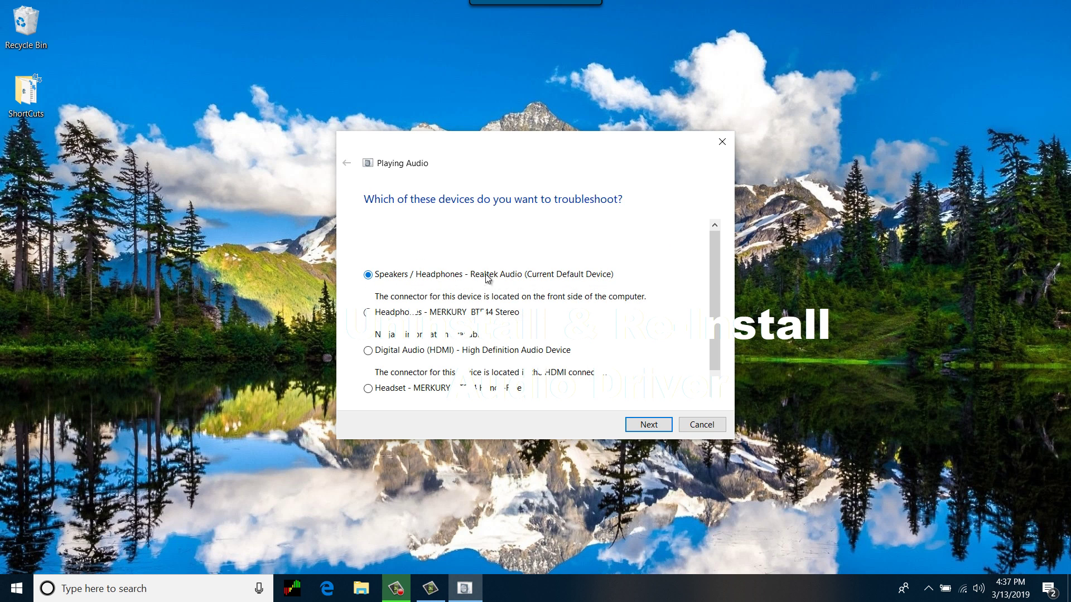
left_click(648, 425)
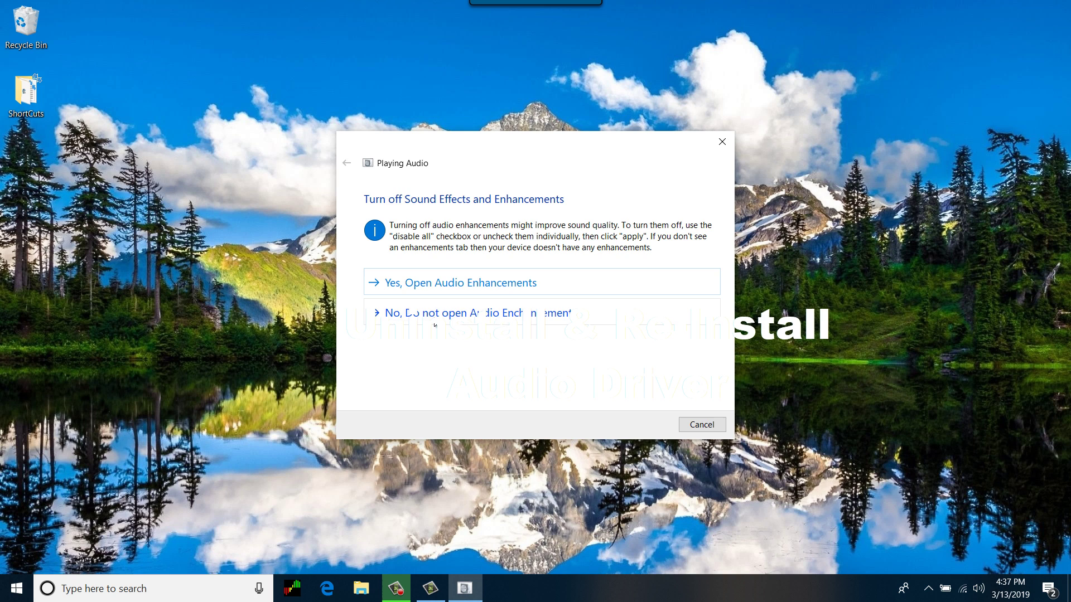
Decline enhancements, play the test sounds again and report them as Bad so the driver is reinstalled
left_click(435, 325)
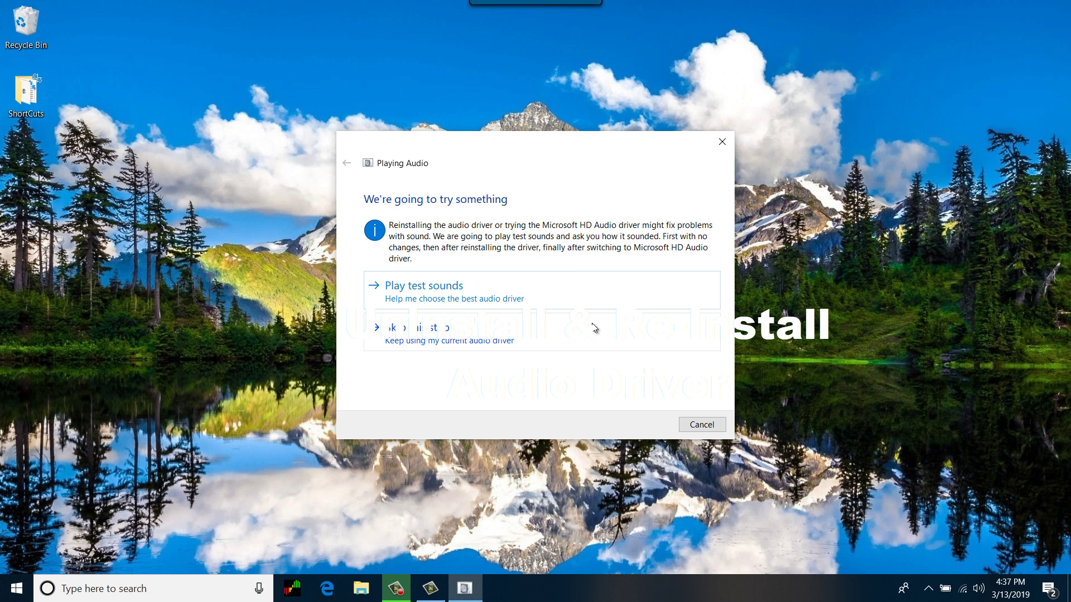
left_click(451, 290)
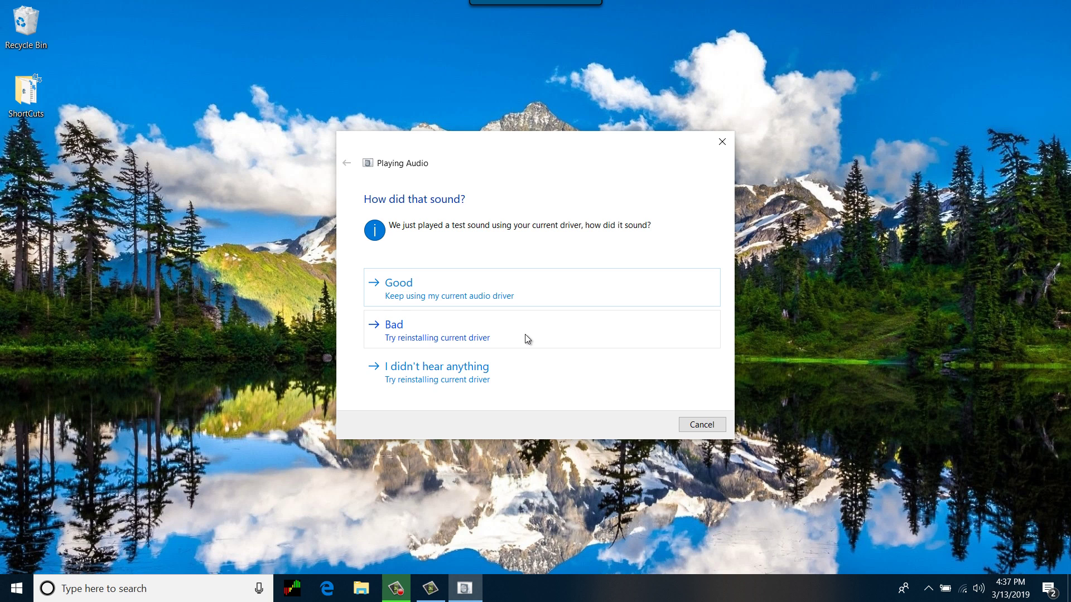
left_click(526, 338)
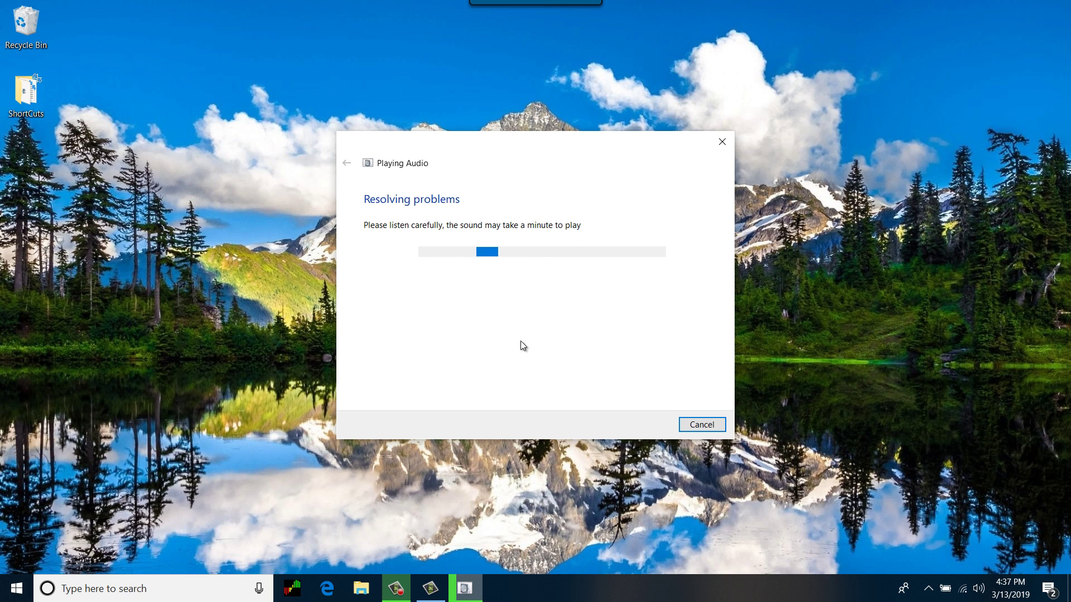
left_click(397, 586)
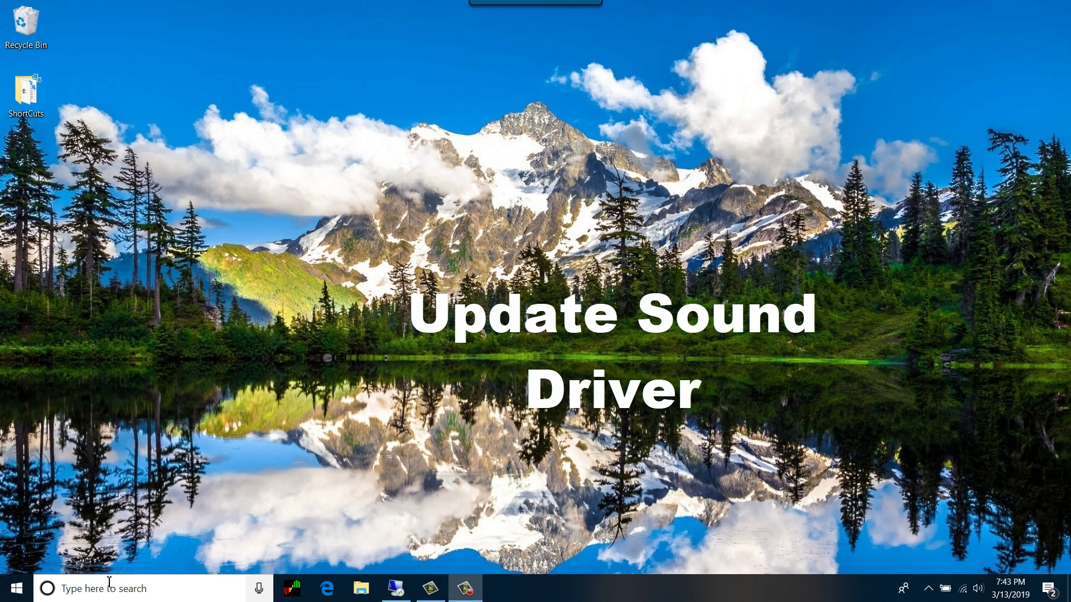
Find and launch Device Manager from the system search and locate Sound, video and game controllers
left_click(165, 590)
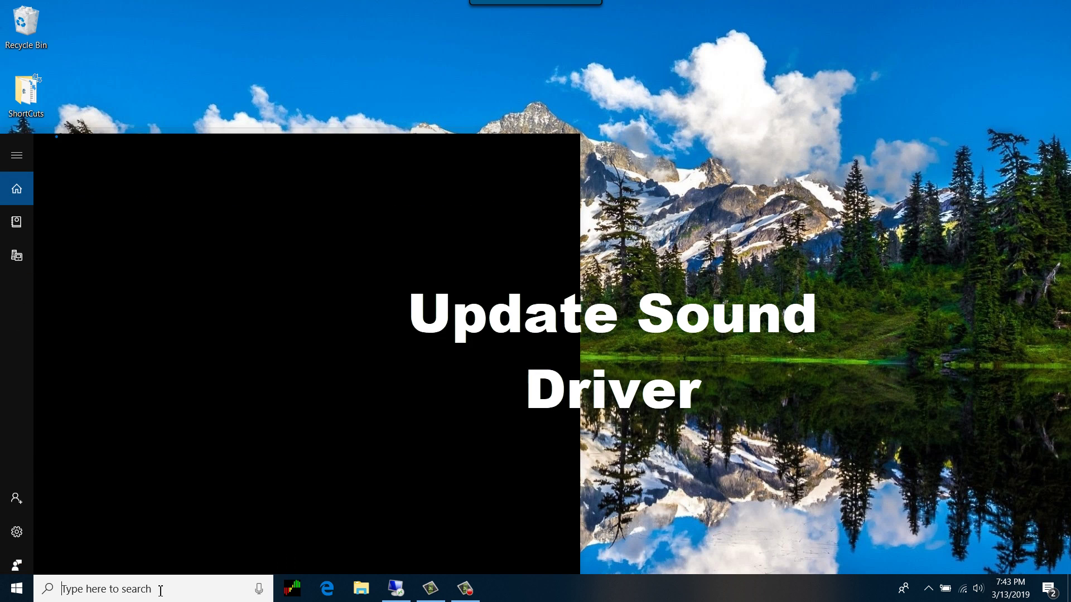
type("devi")
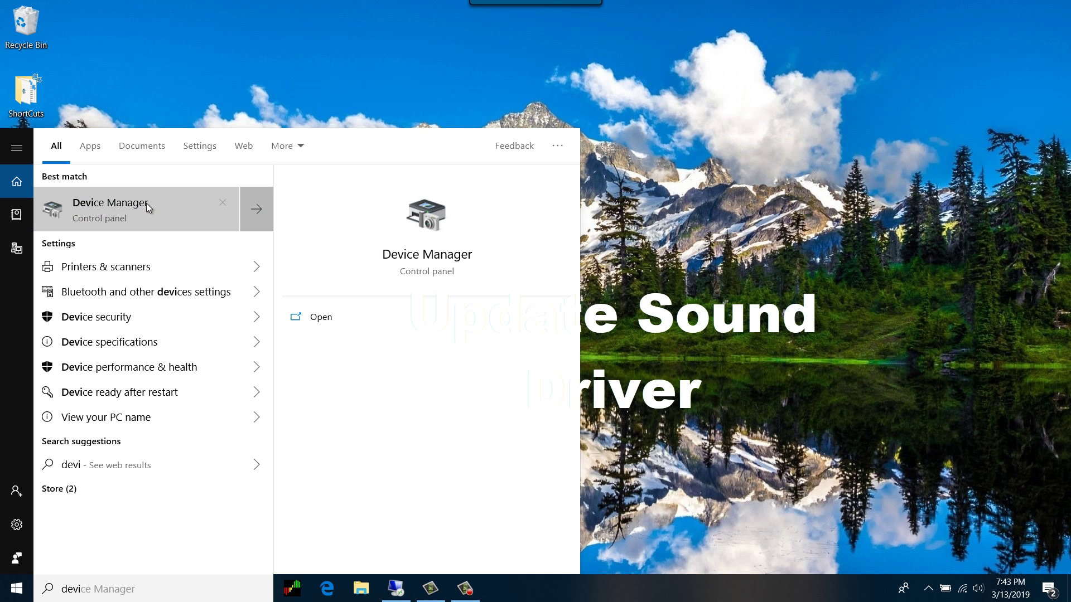
left_click(145, 204)
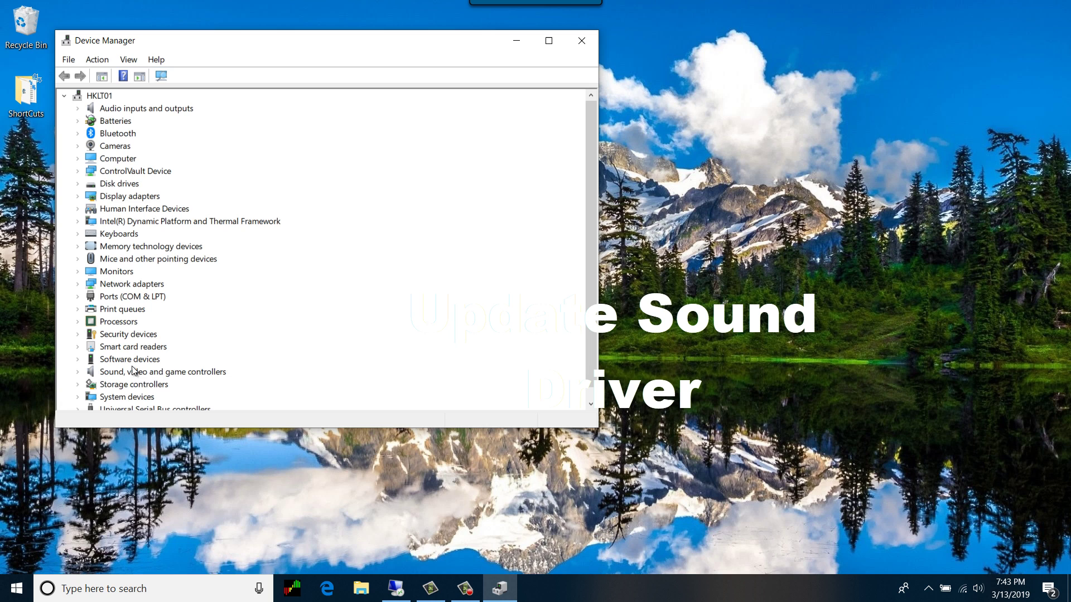
left_click(213, 374)
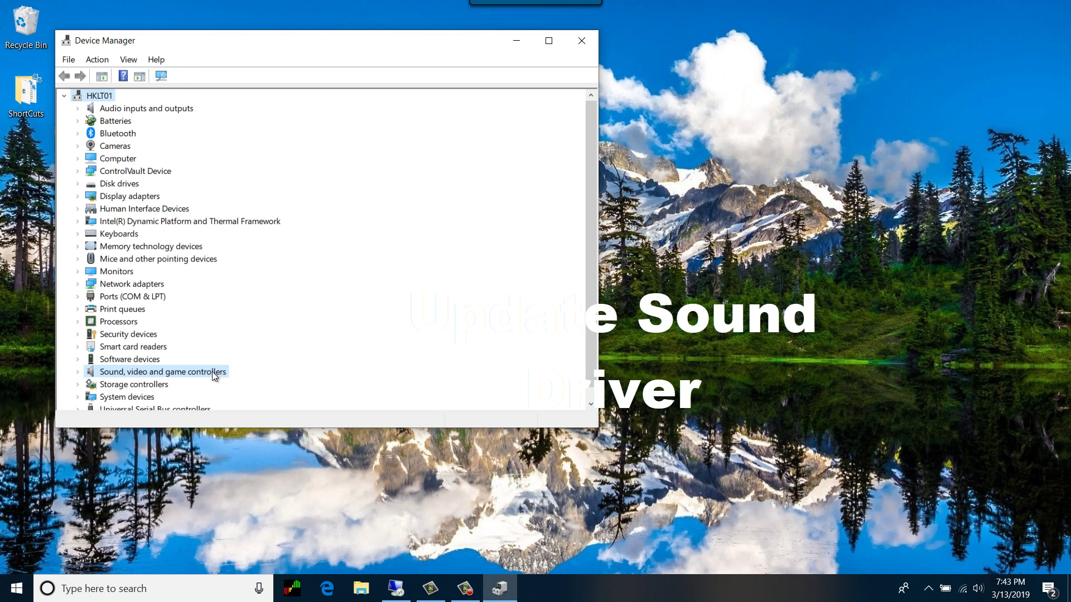
Expand Sound, video and game controllers and bring up the context menu for Realtek Audio
left_click(78, 374)
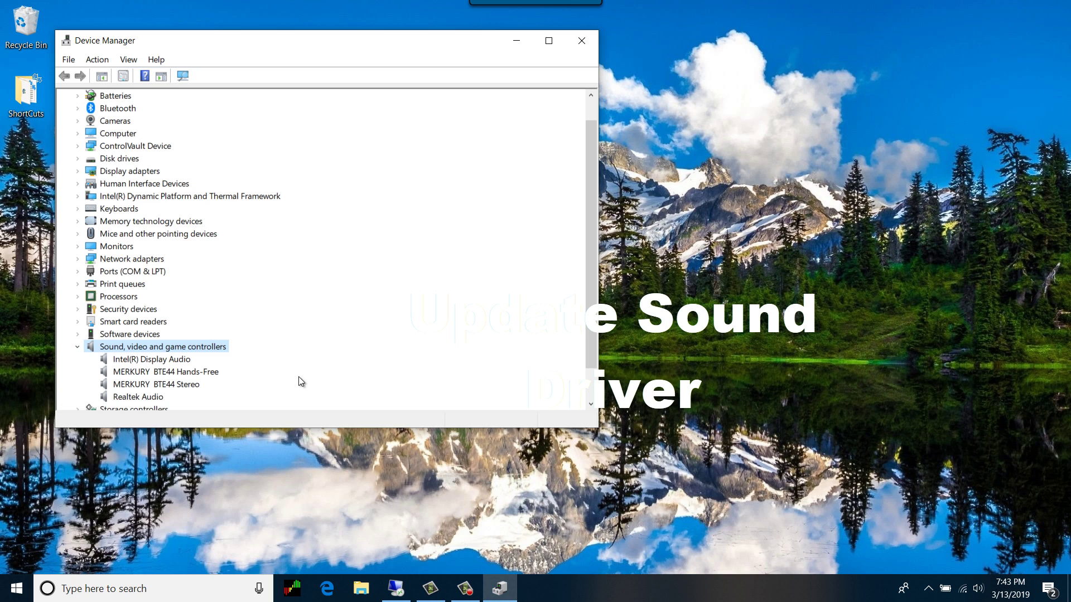
left_click(156, 401)
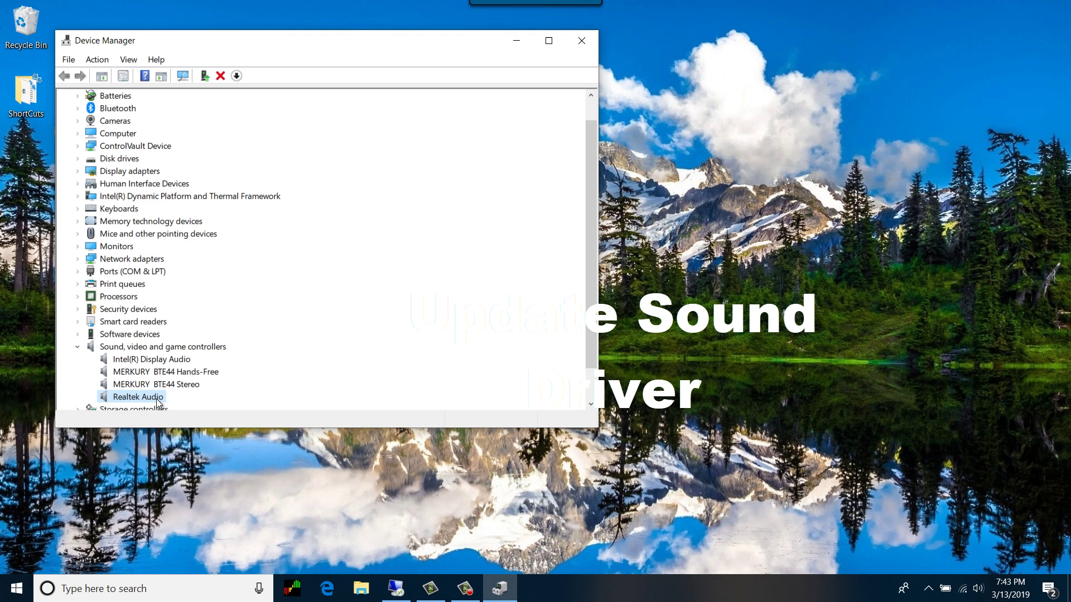
right_click(156, 401)
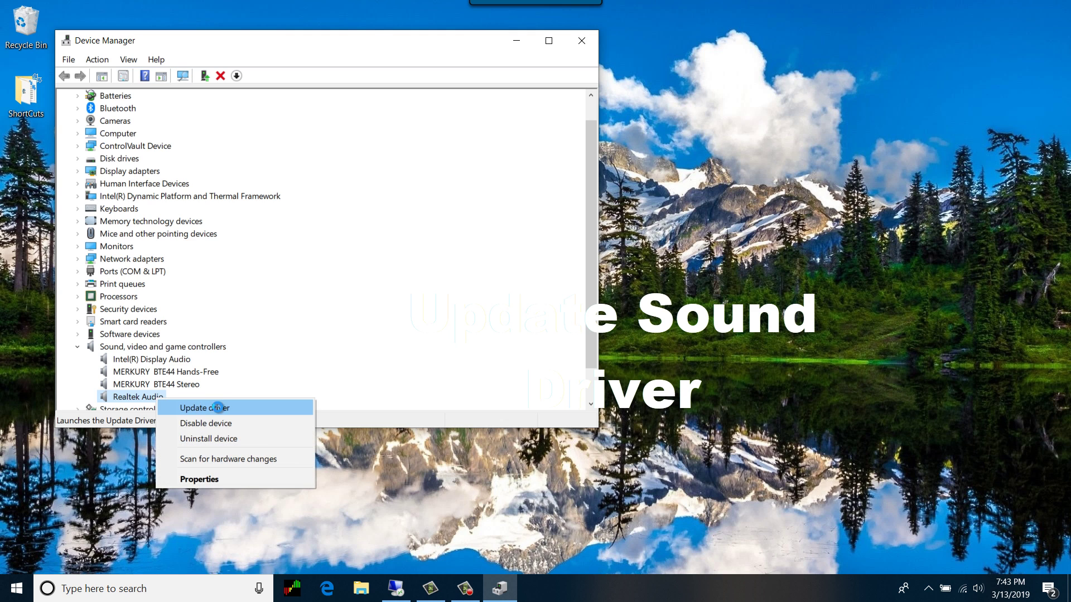
Update the Realtek Audio driver with an automatic search, confirming the best driver is already installed
left_click(219, 410)
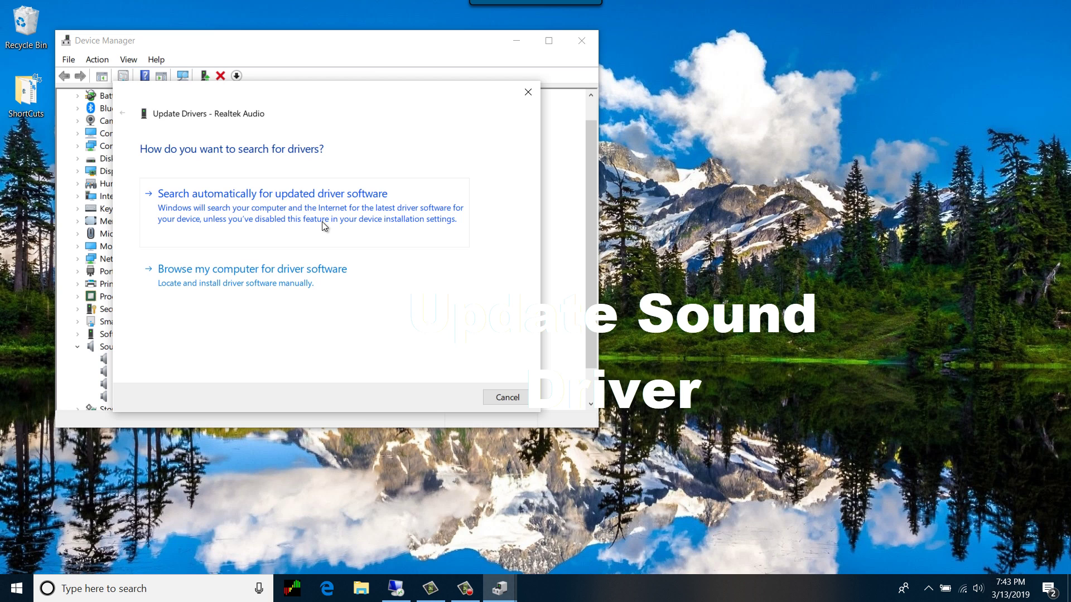
left_click(364, 219)
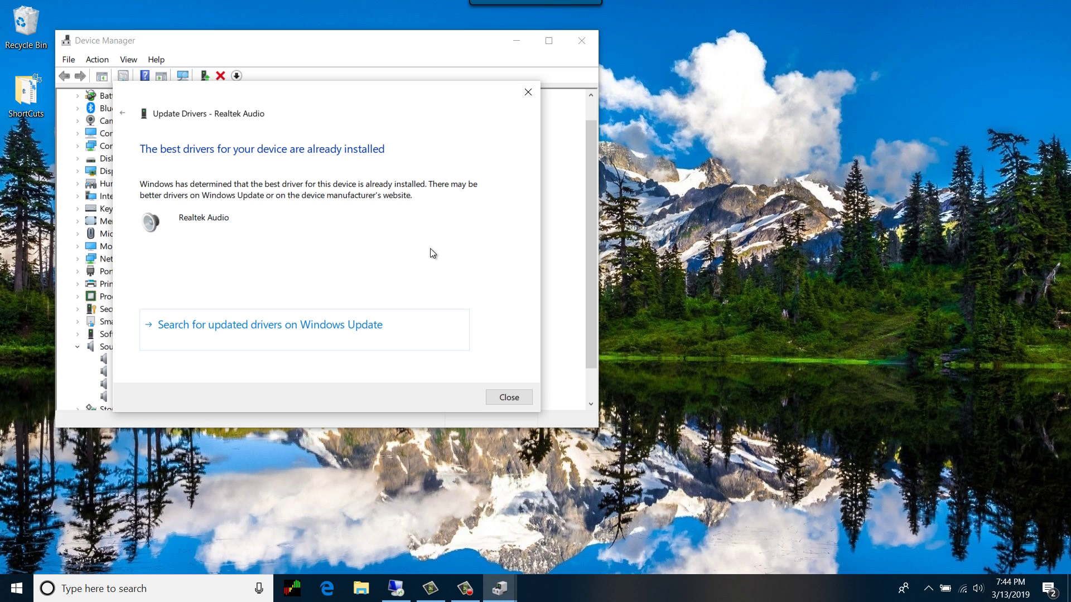
left_click(508, 399)
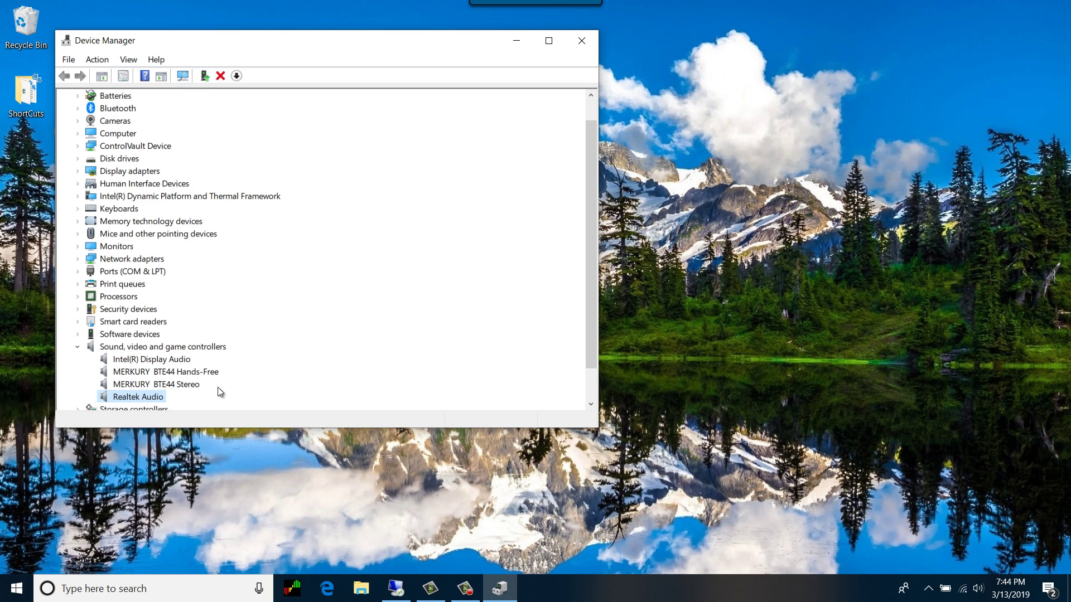
Close Device Manager
left_click(171, 363)
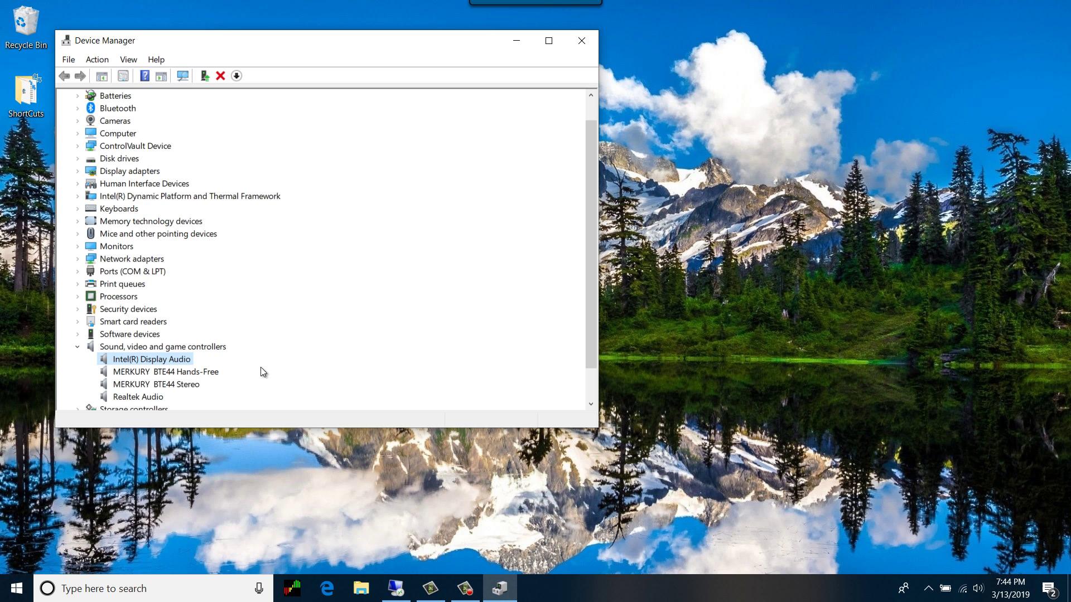
left_click(583, 43)
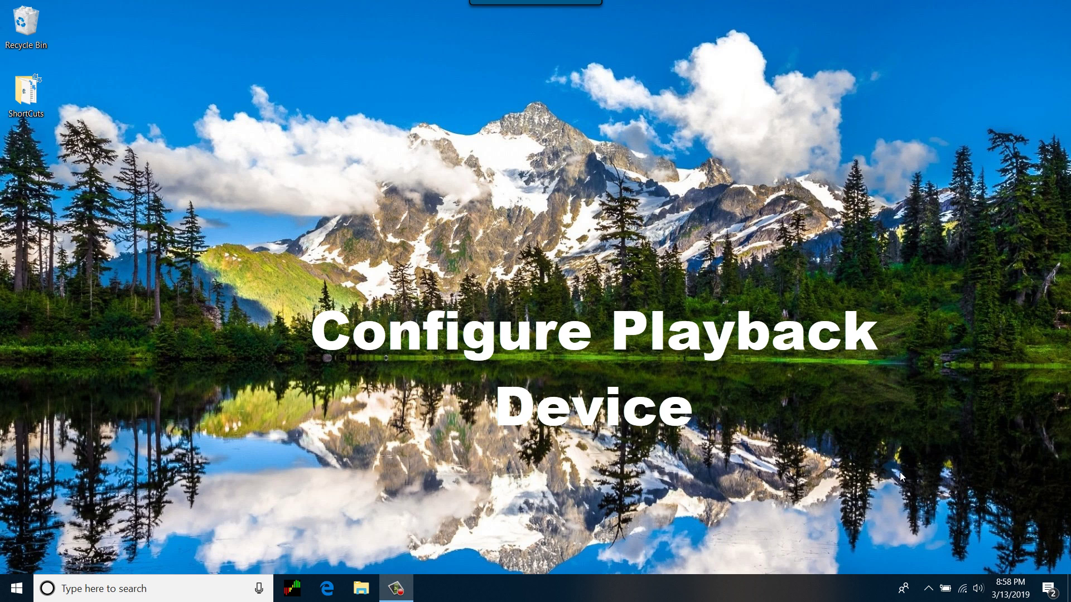
Bring up the Sound control panel from the volume tray icon and centre it on screen
right_click(979, 592)
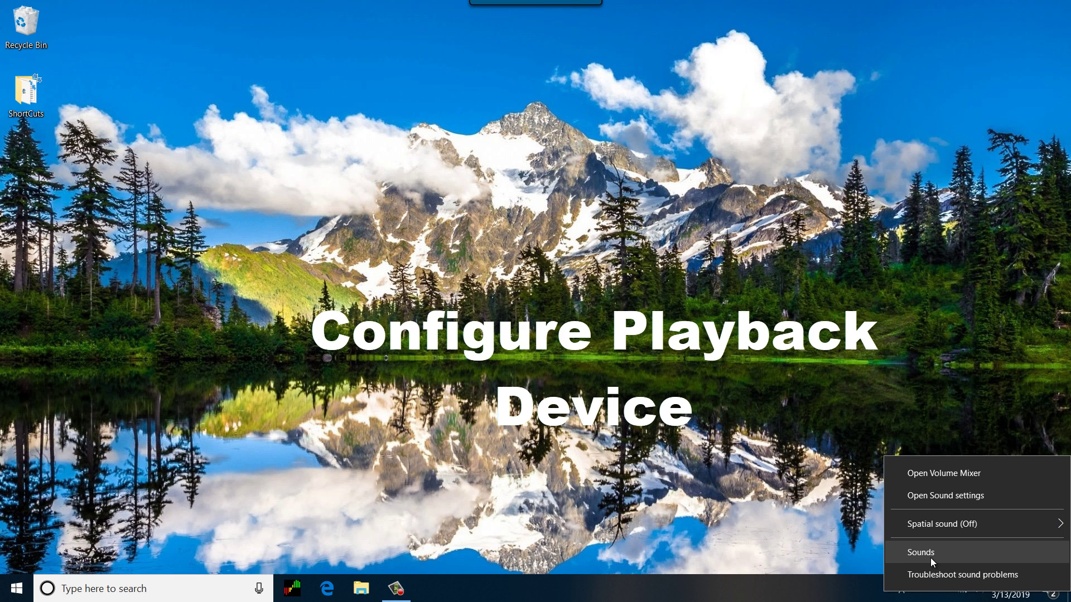
left_click(969, 558)
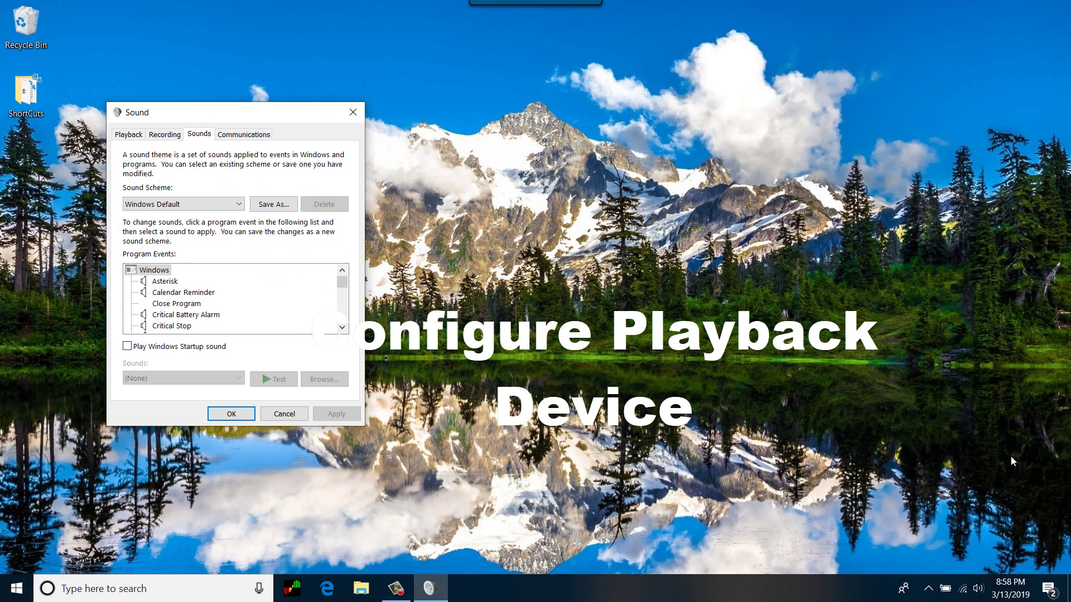
left_click_drag(278, 118, 570, 151)
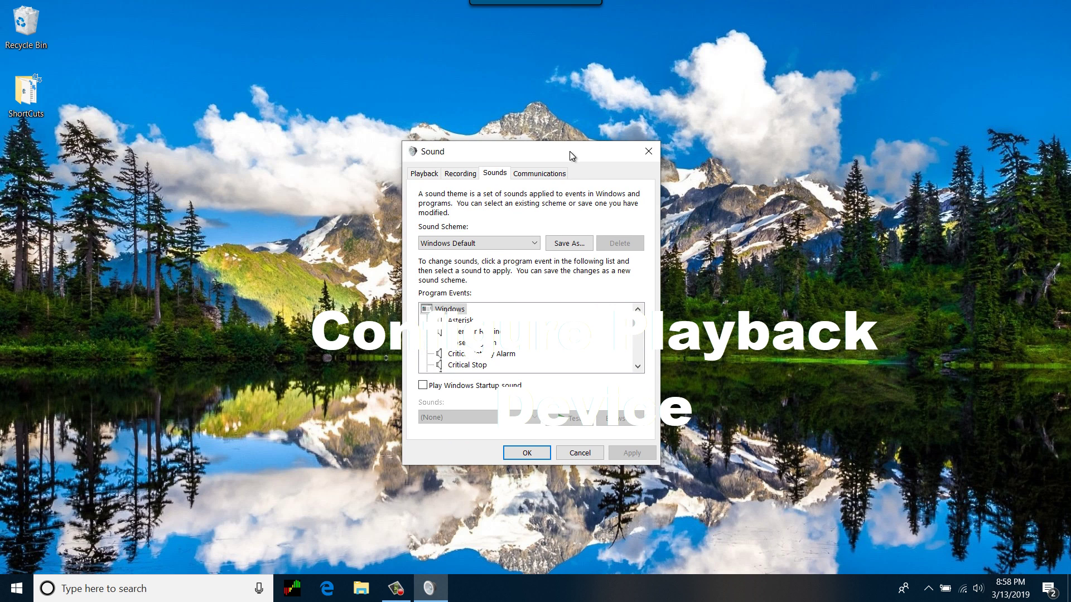
Show the Playback devices and view properties of the Realtek Speakers / Headphones
left_click(422, 176)
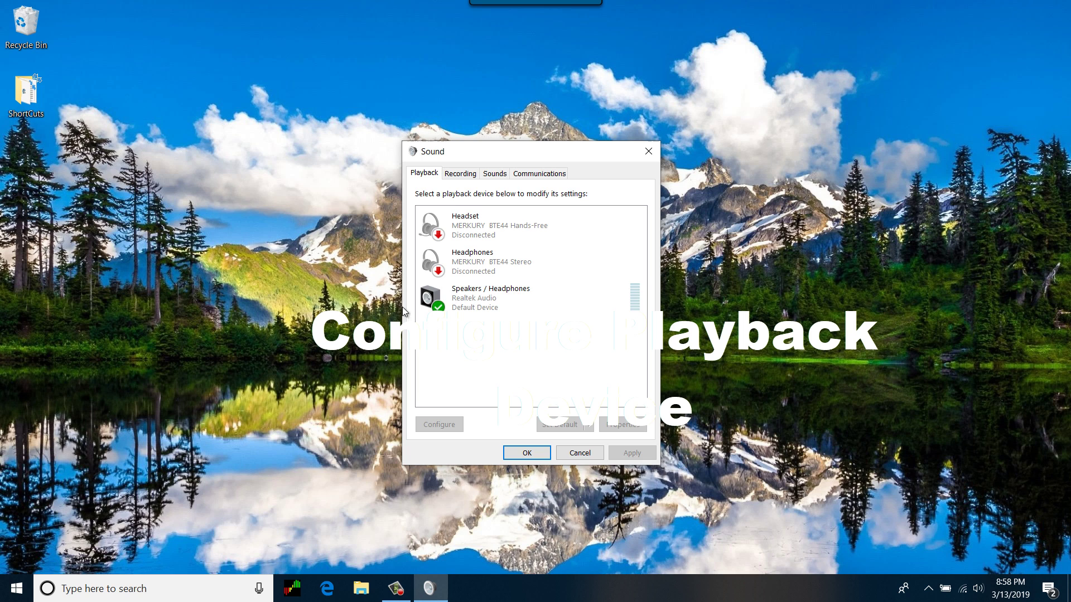
left_click(504, 302)
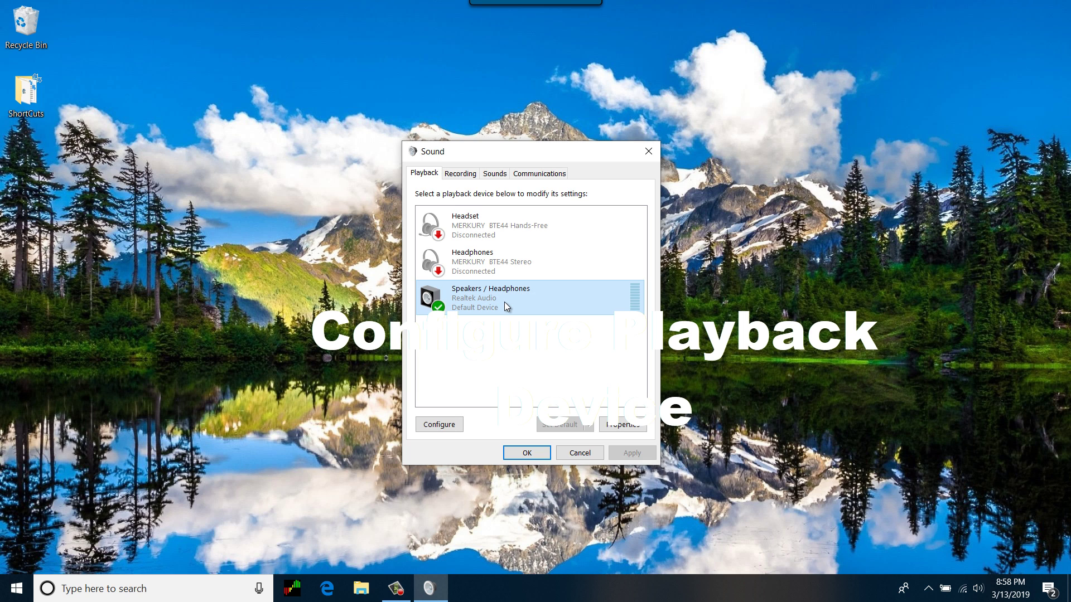
left_click(633, 427)
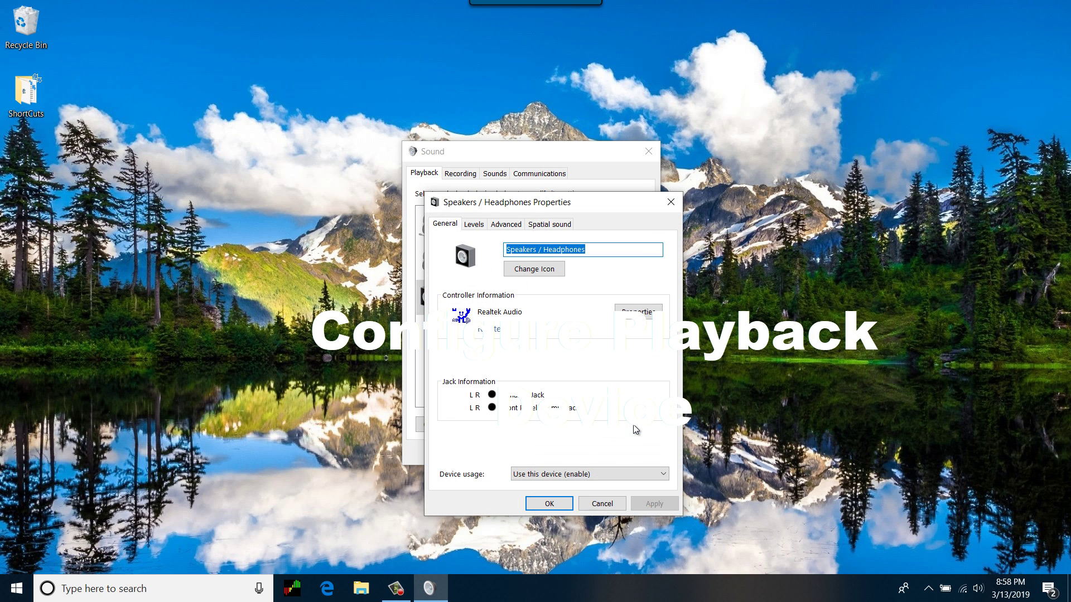
Restore the speakers' Advanced format settings to defaults and apply them
left_click(506, 224)
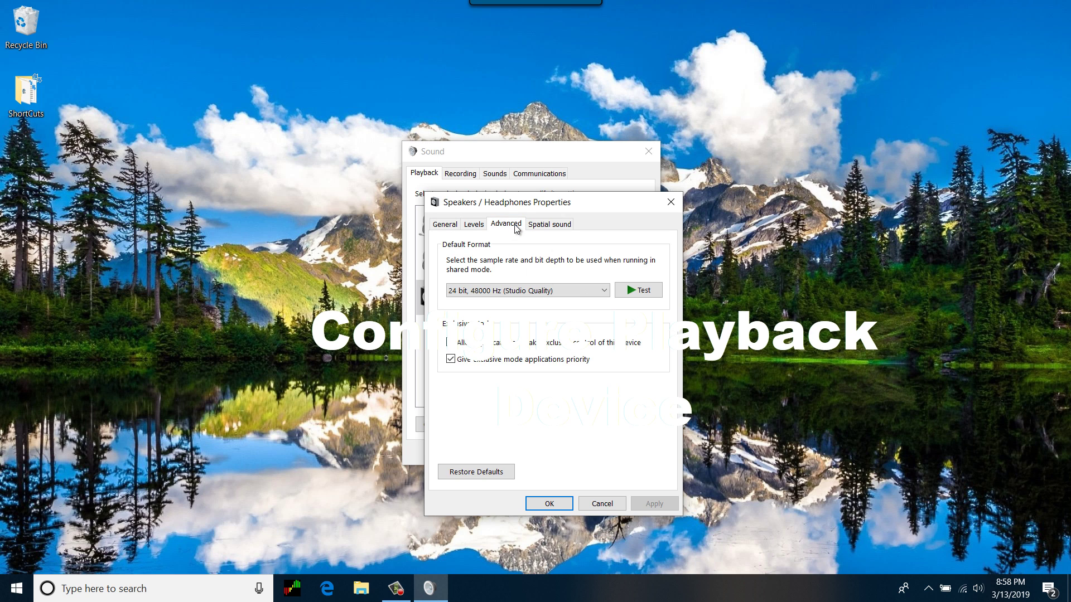
left_click(505, 475)
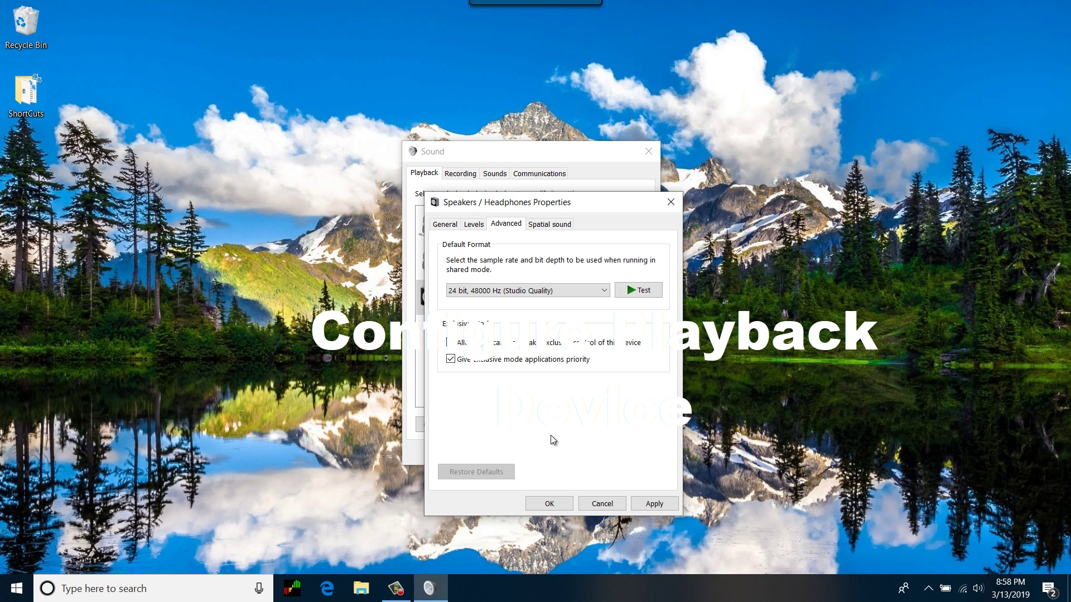
left_click(654, 503)
Play a test sound and review the Default Format list, keeping 24 bit, 48000 Hz
left_click(644, 295)
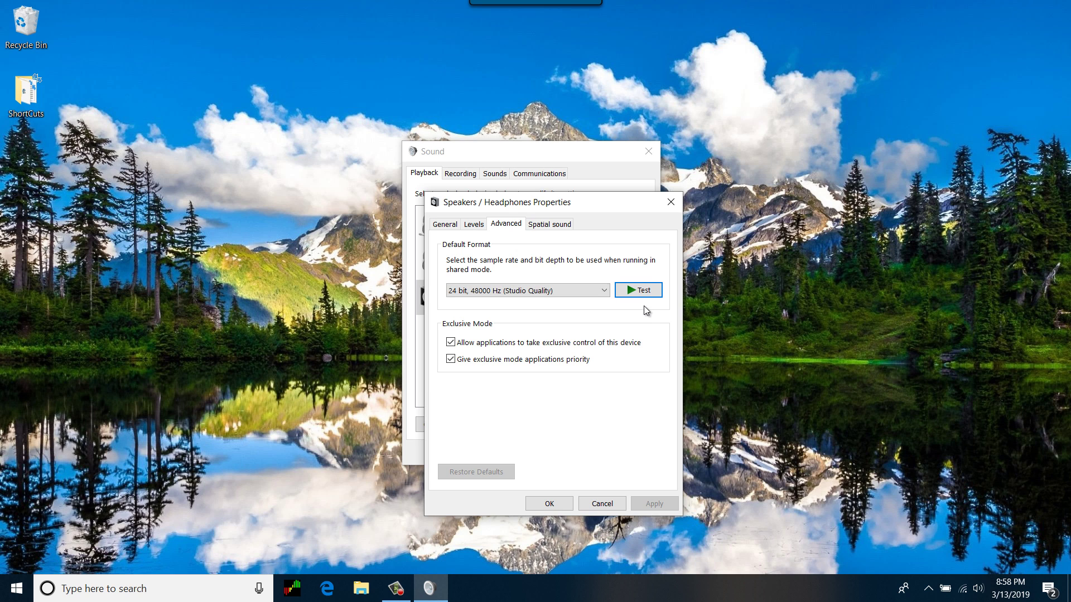
left_click(607, 294)
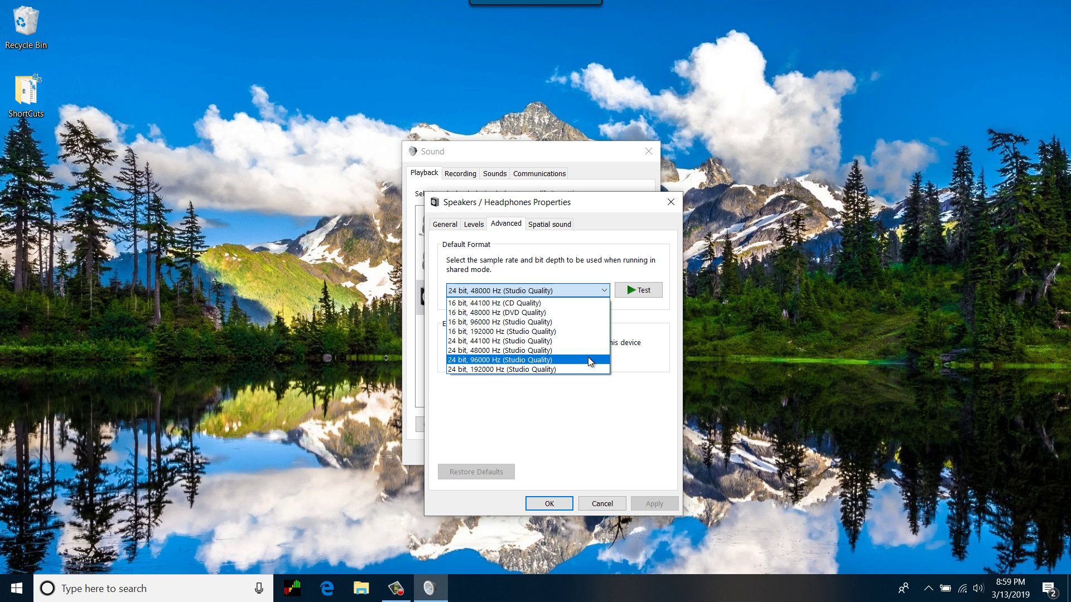
key("Escape")
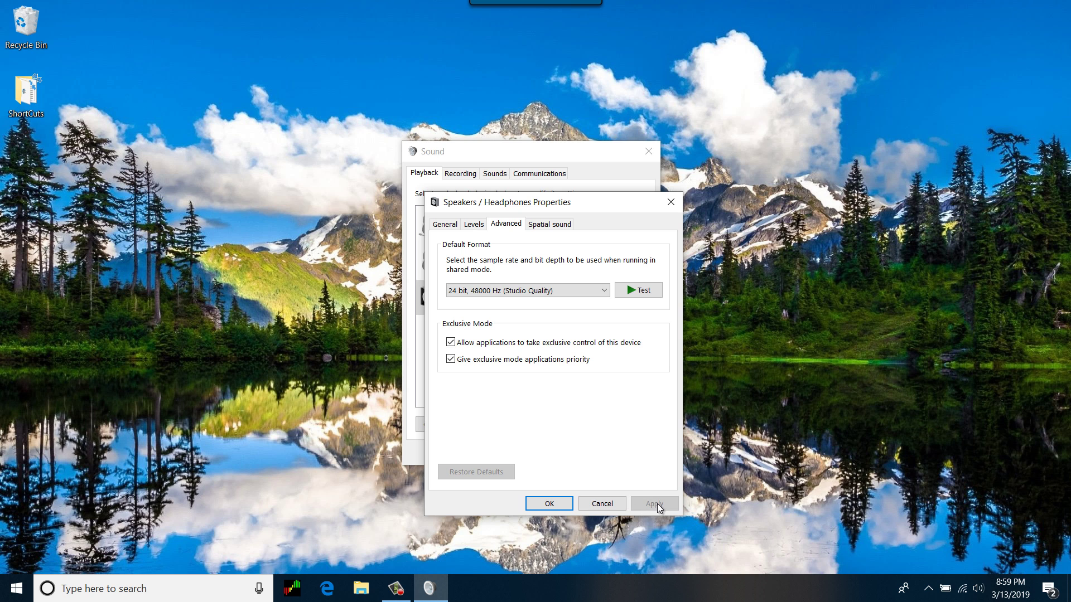
Confirm the speaker properties and close the Sound control panel, returning to the desktop
left_click(563, 503)
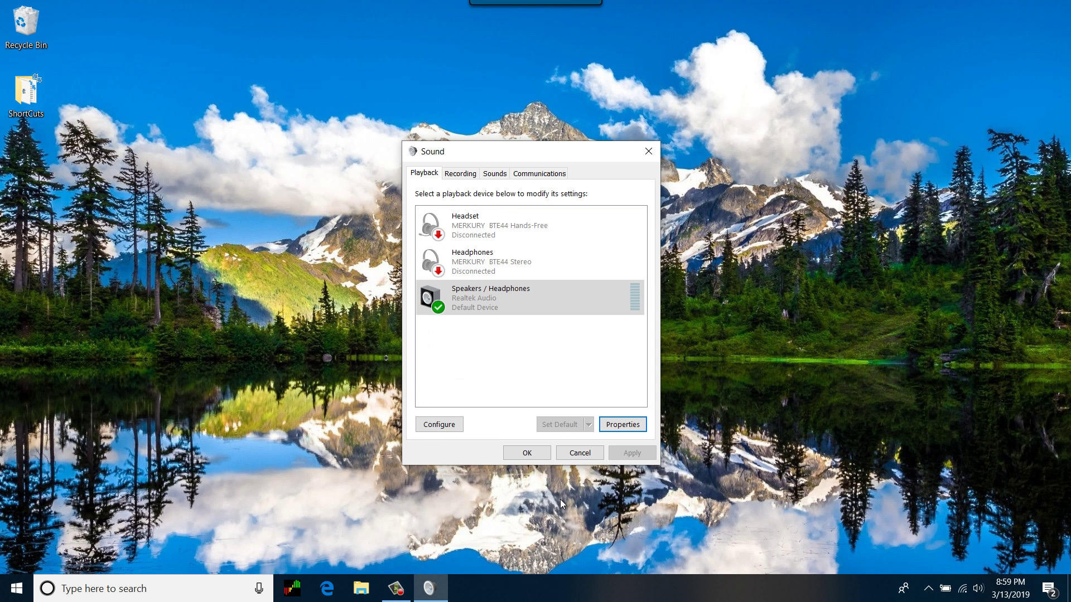
left_click(526, 452)
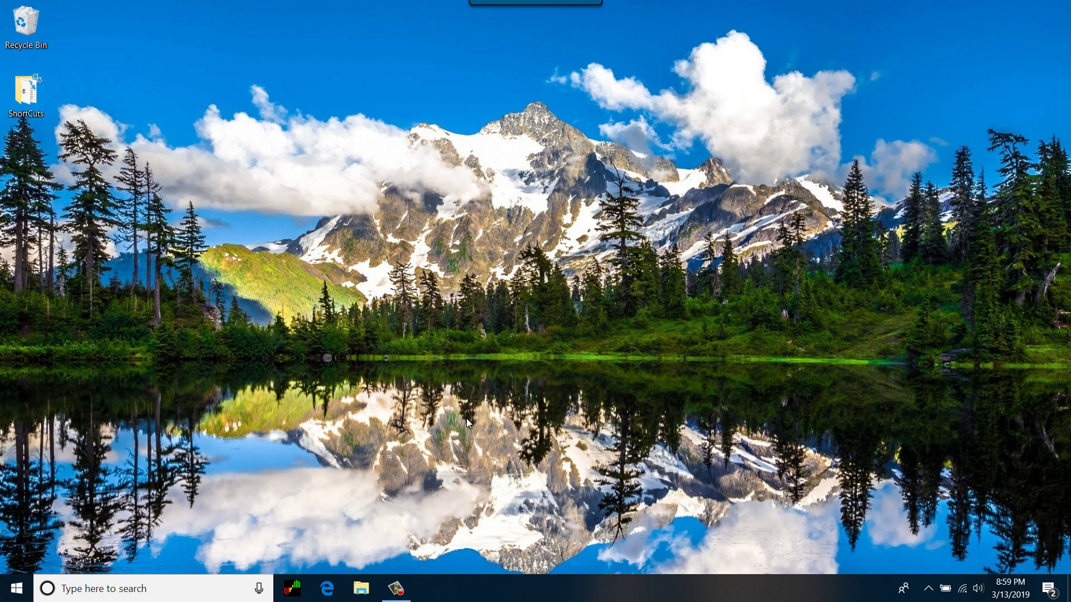